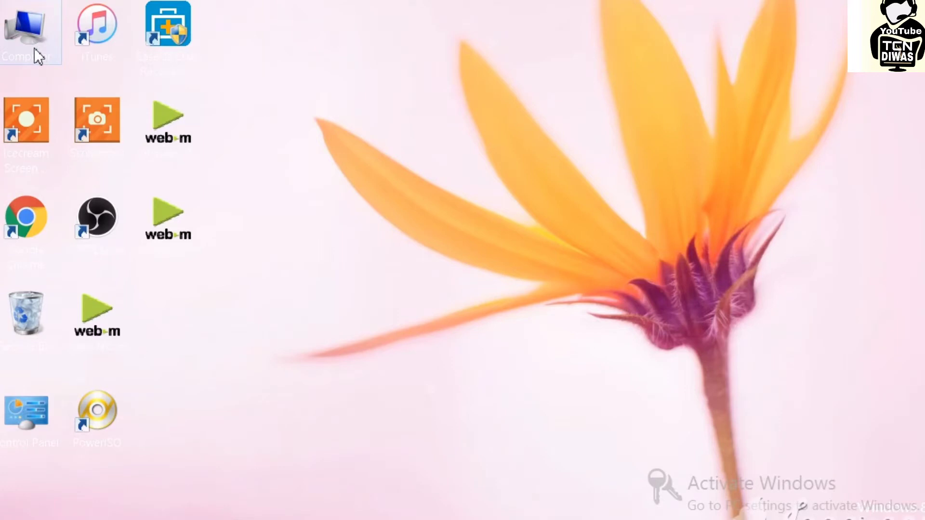
Step: Open Computer Management for this computer, show Disk Management and maximize the window
{"action": "right_click", "coordinate": [34, 48]}
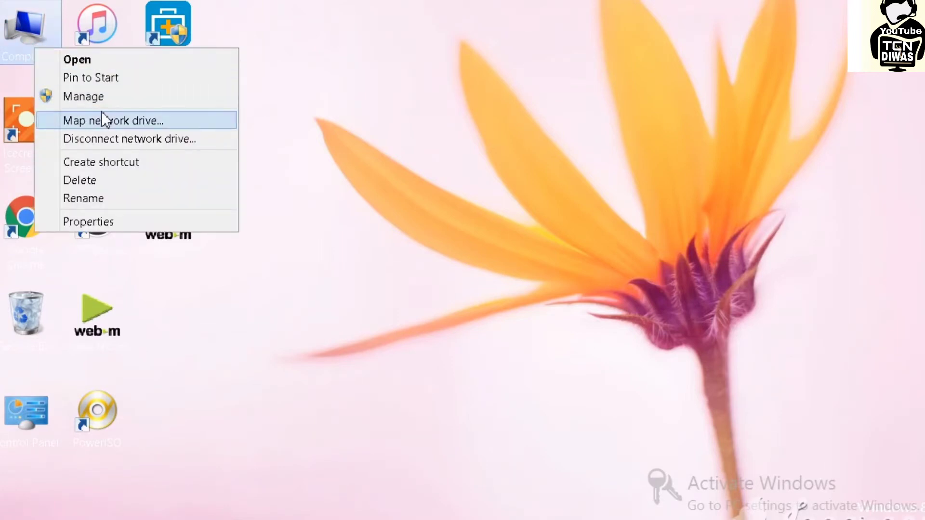
{"action": "left_click", "coordinate": [91, 95]}
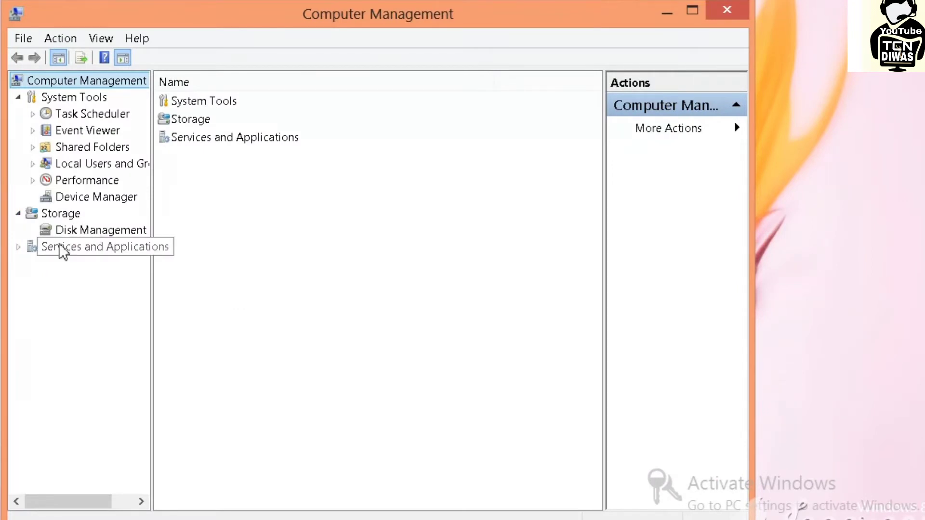
{"action": "left_click", "coordinate": [90, 233]}
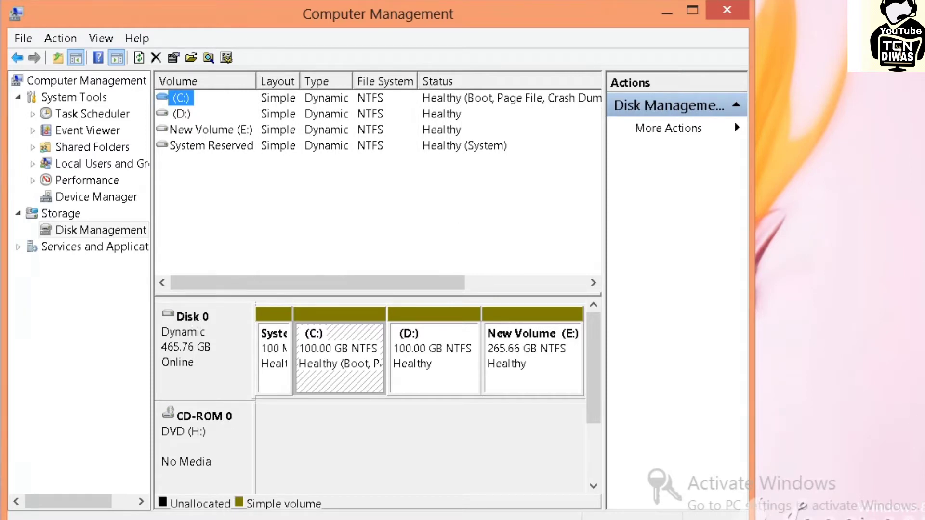
{"action": "left_click", "coordinate": [691, 10]}
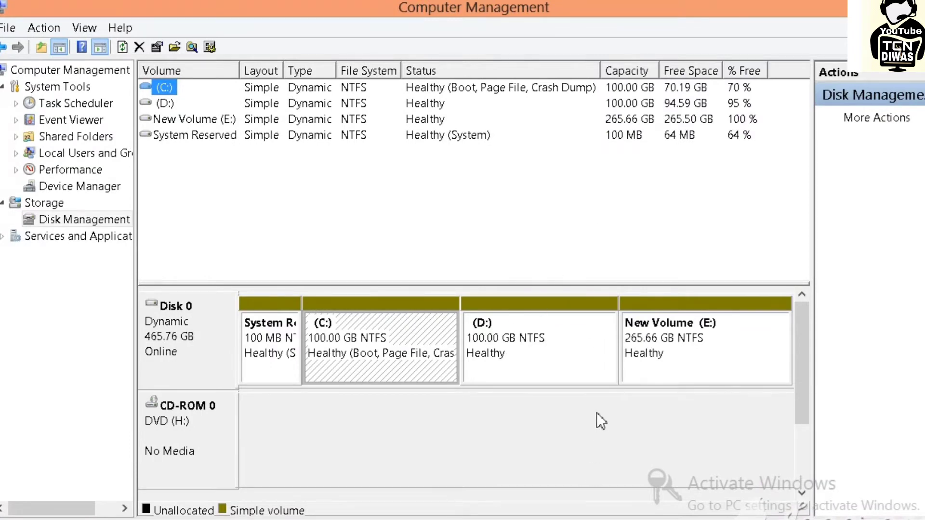
Step: Shrink New Volume (E:) on Disk 0 by 268915 MB
{"action": "right_click", "coordinate": [667, 342]}
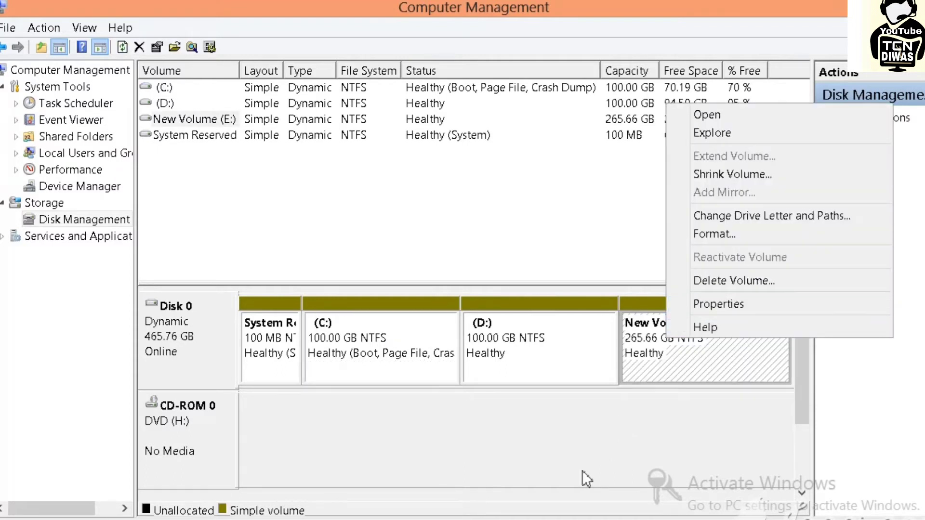
{"action": "left_click", "coordinate": [576, 456]}
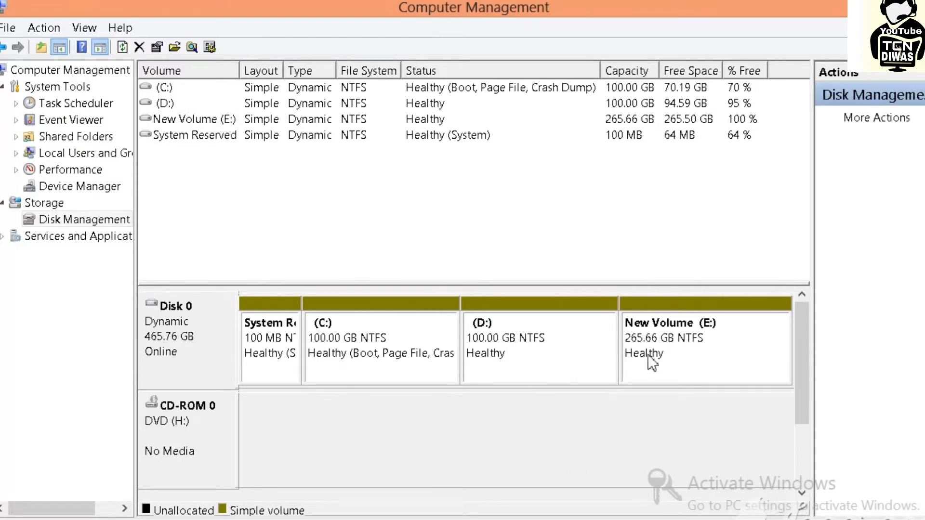
{"action": "right_click", "coordinate": [720, 359]}
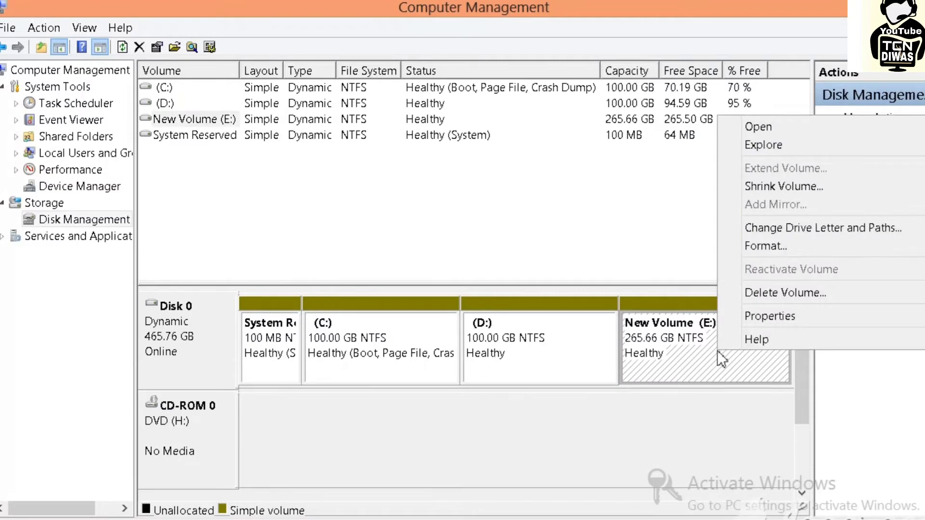
{"action": "left_click", "coordinate": [776, 192]}
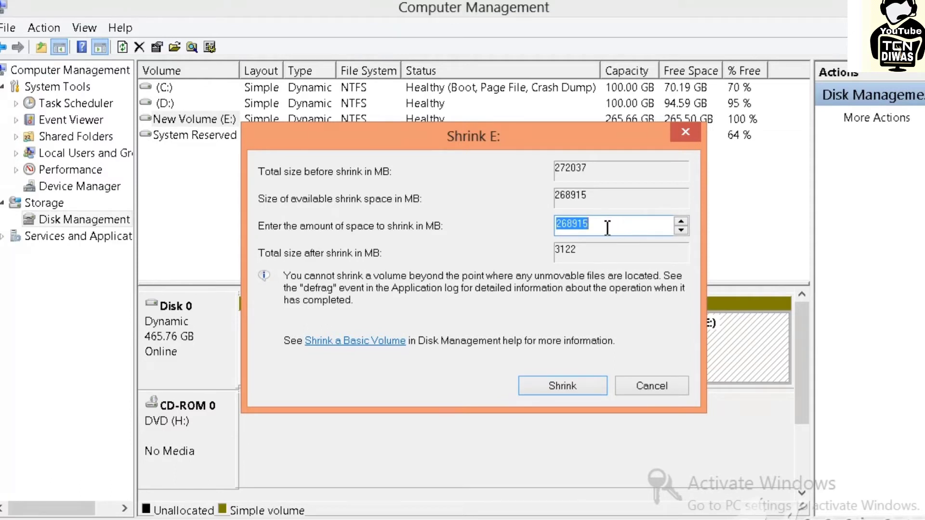
{"action": "key", "text": "Return"}
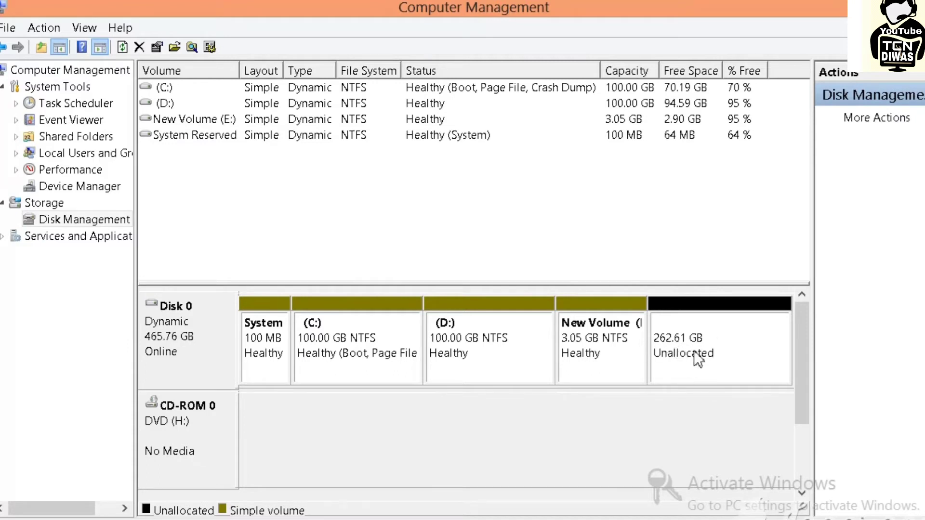
Step: Create a 268915 MB simple volume in Disk 0's unallocated space with drive letter F, NTFS, default allocation unit size, label New Volume and quick format
{"action": "right_click", "coordinate": [735, 320]}
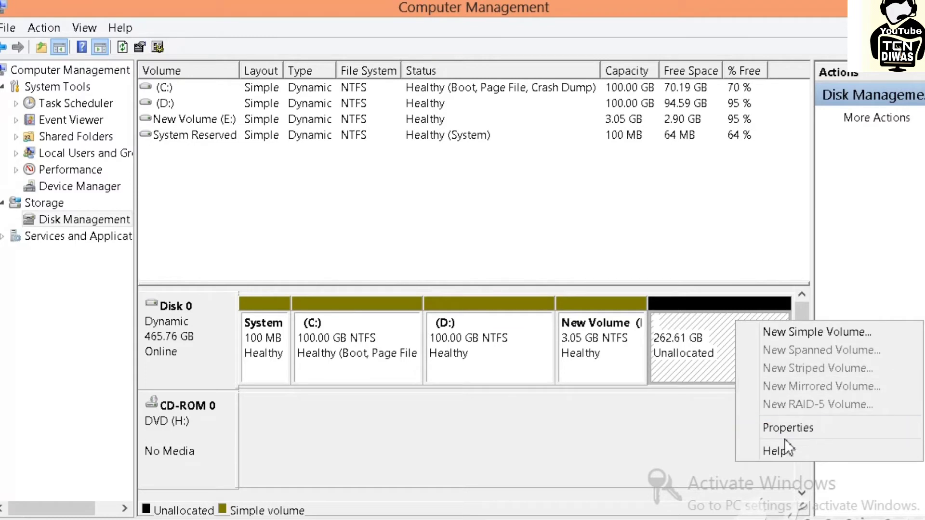
{"action": "left_click", "coordinate": [790, 332]}
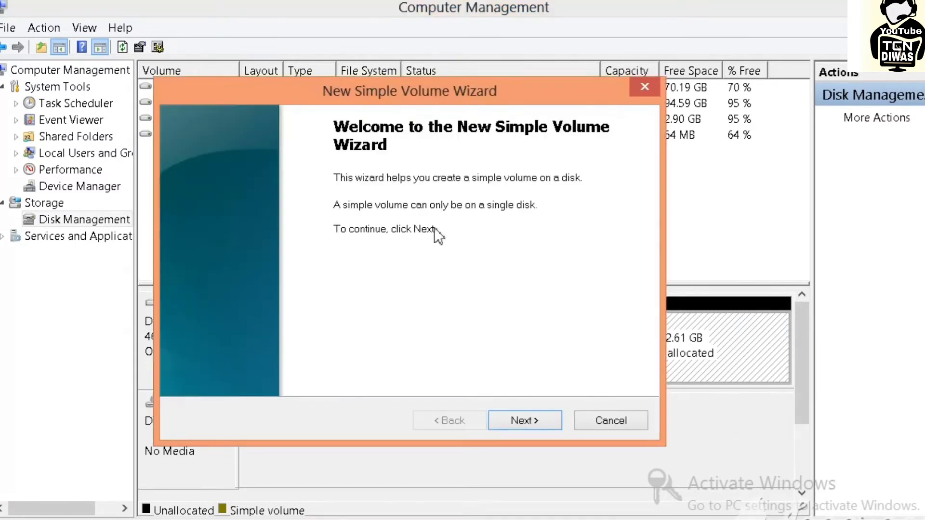
{"action": "left_click", "coordinate": [545, 417]}
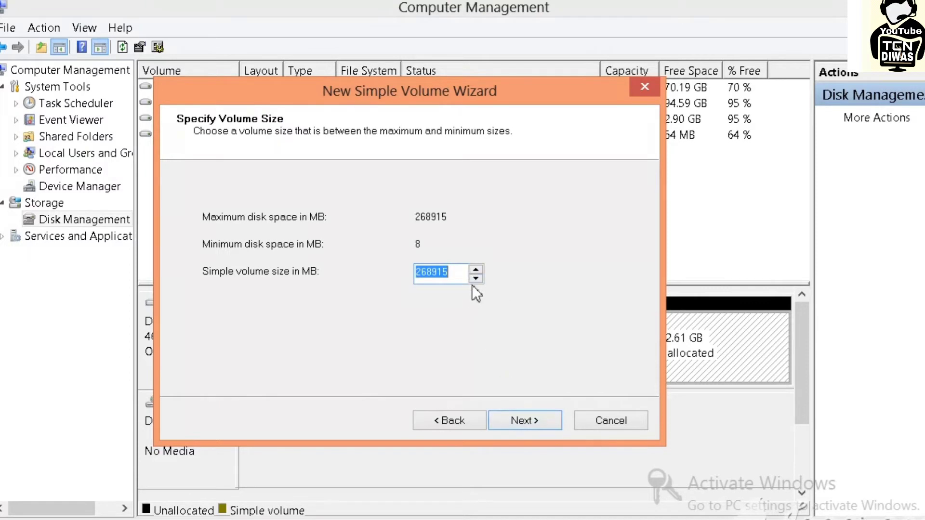
{"action": "left_click", "coordinate": [533, 421]}
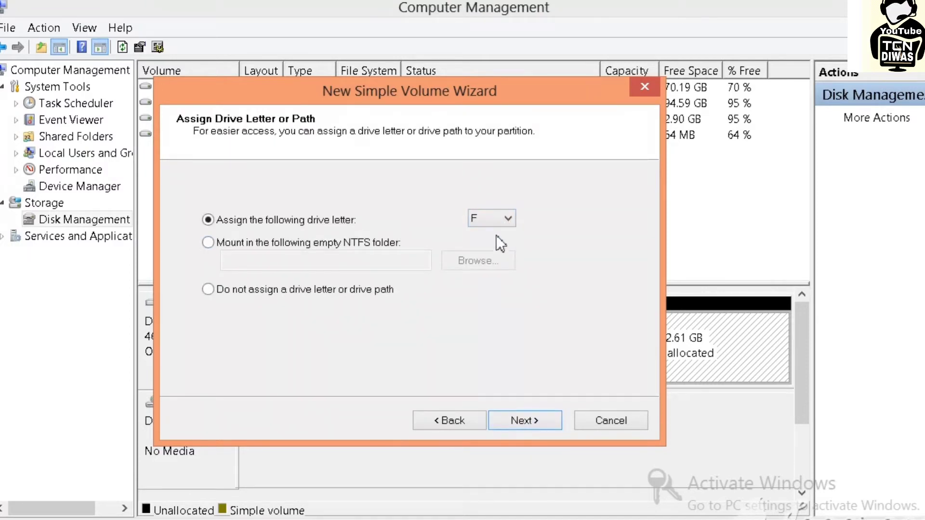
{"action": "left_click", "coordinate": [507, 219]}
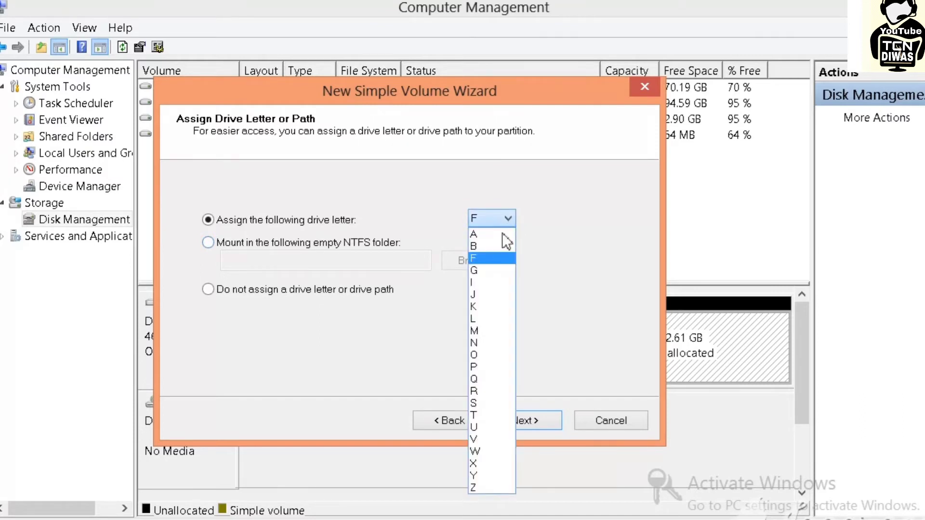
{"action": "left_click", "coordinate": [499, 259]}
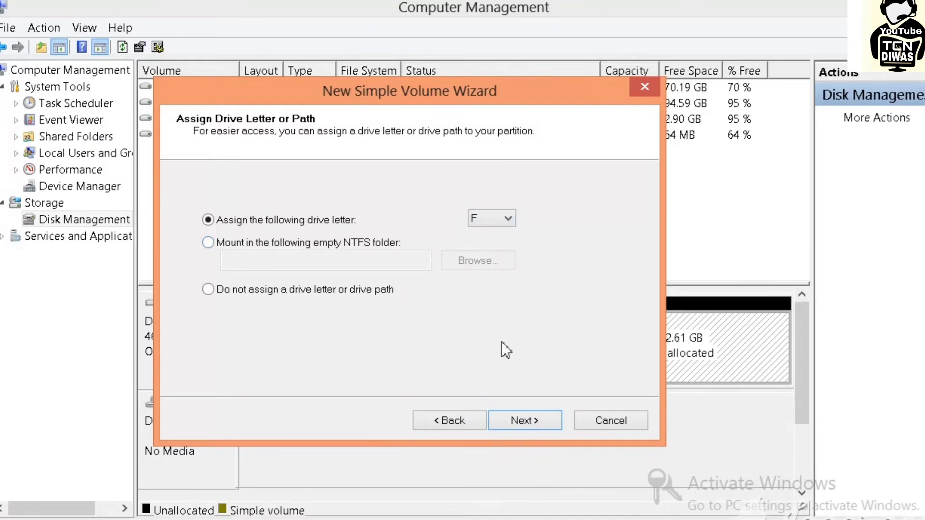
{"action": "left_click", "coordinate": [530, 423]}
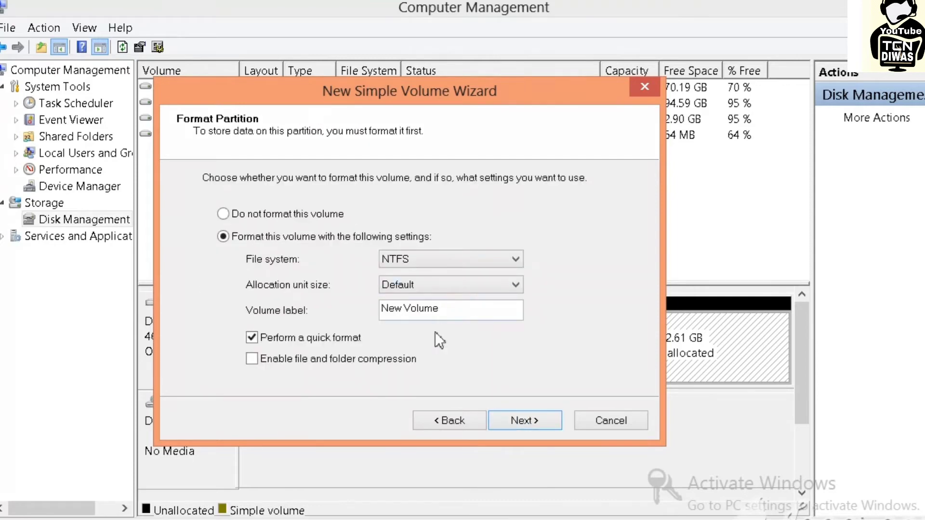
{"action": "left_click", "coordinate": [542, 422]}
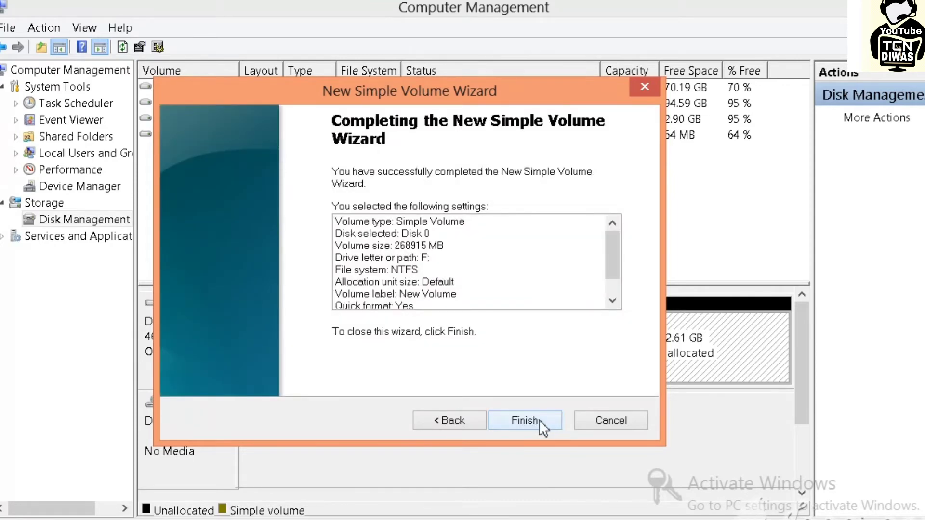
{"action": "left_click", "coordinate": [539, 421]}
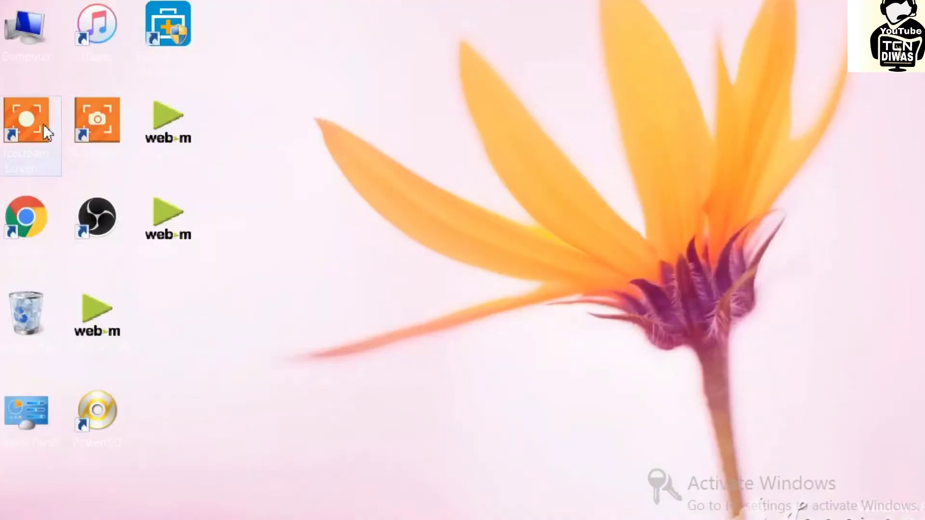
Step: Check the list of hard disk drives in the Computer window, then close it
{"action": "double_click", "coordinate": [30, 47]}
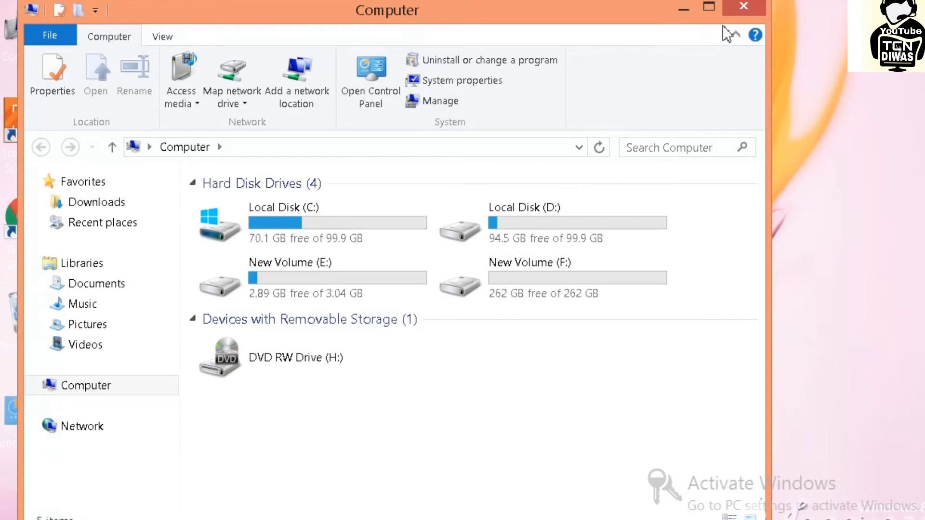
{"action": "left_click", "coordinate": [750, 11]}
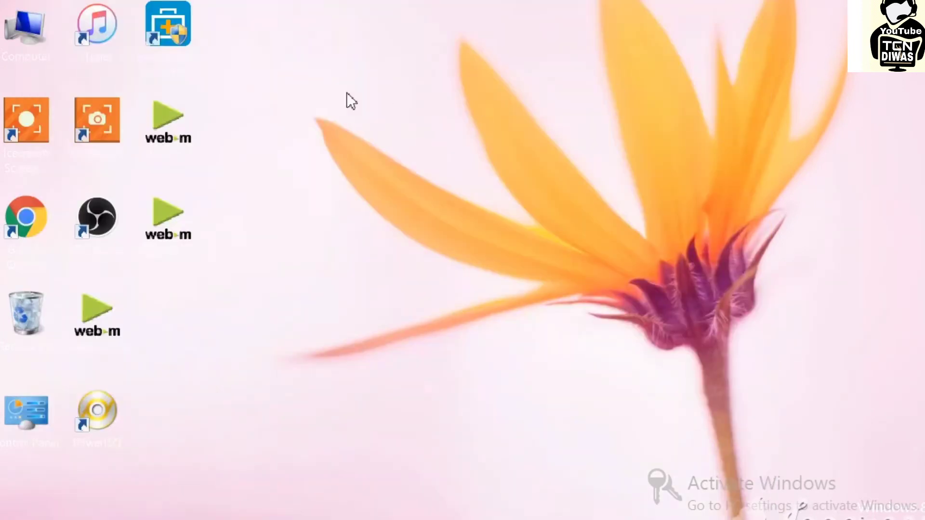
{"action": "double_click", "coordinate": [26, 49]}
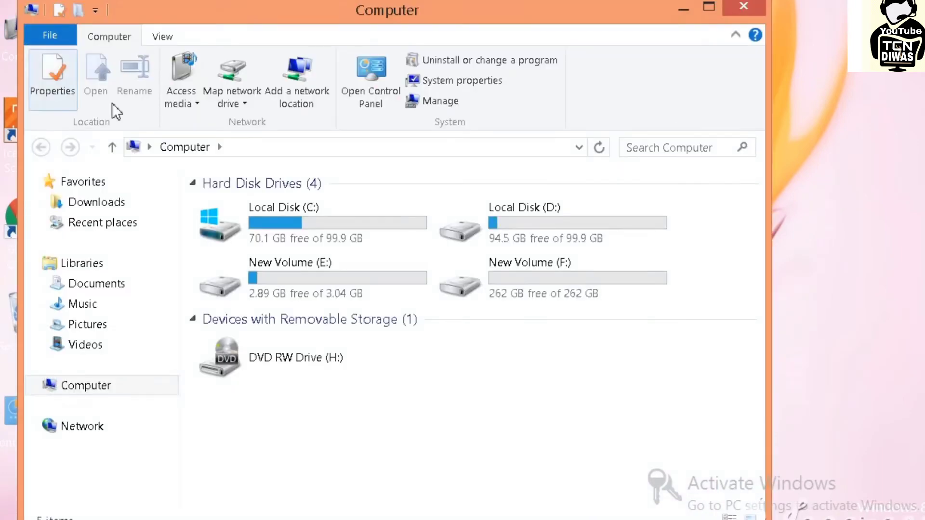
{"action": "left_click", "coordinate": [743, 7]}
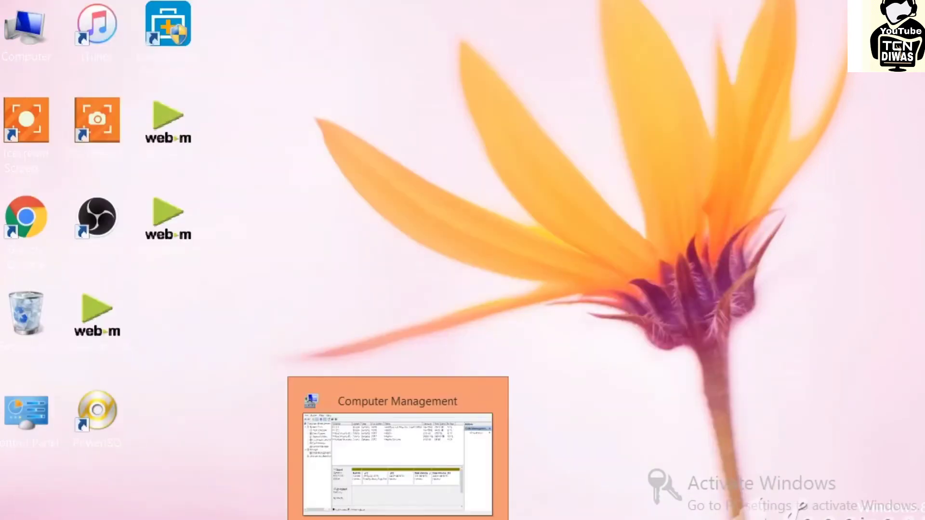
Step: Return to Computer Management and delete New Volume (F:) from Disk 0
{"action": "left_click", "coordinate": [397, 519]}
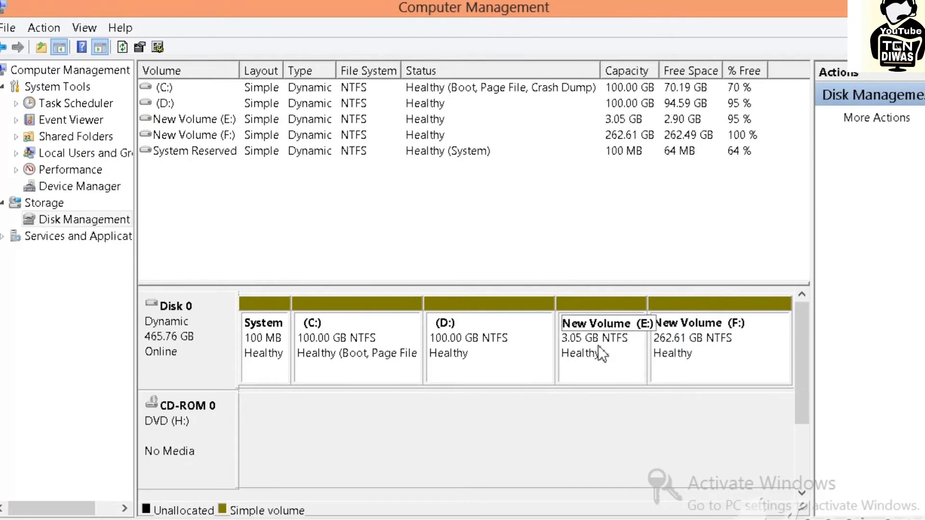
{"action": "right_click", "coordinate": [681, 344]}
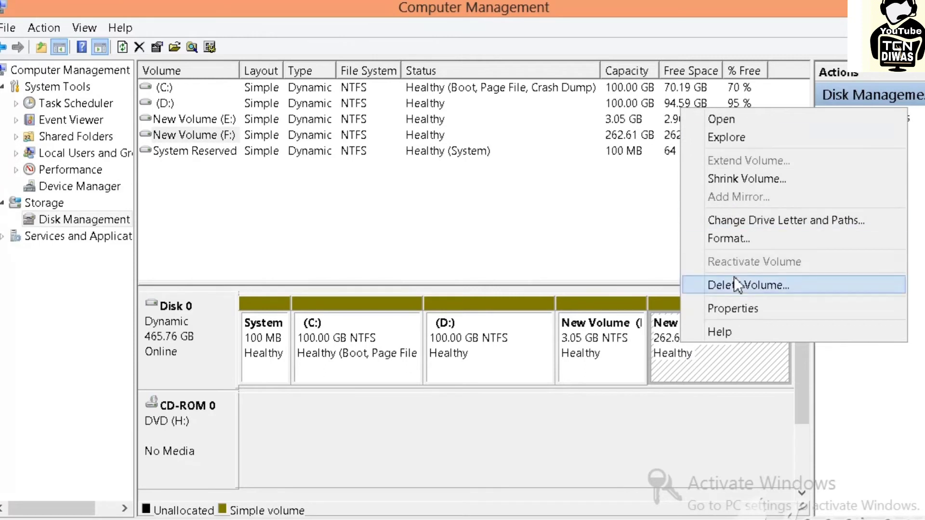
{"action": "left_click", "coordinate": [726, 287]}
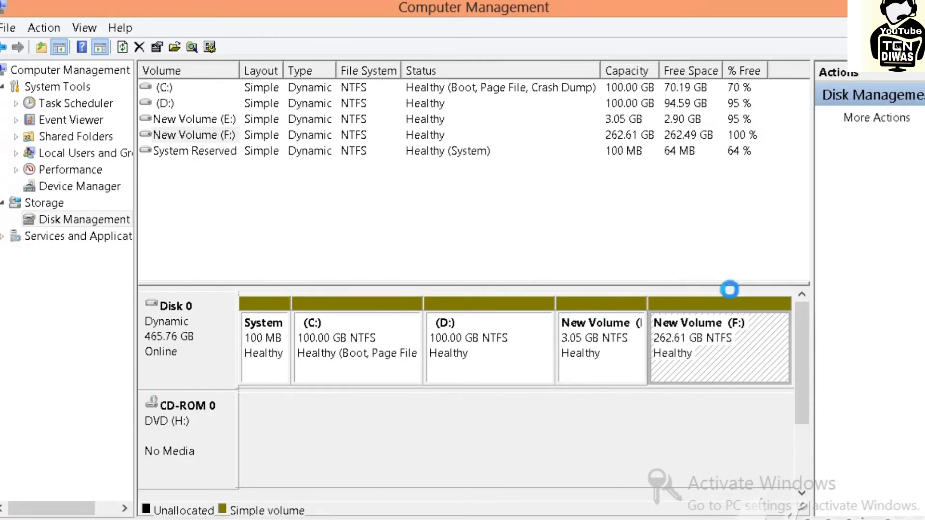
{"action": "left_click", "coordinate": [552, 351]}
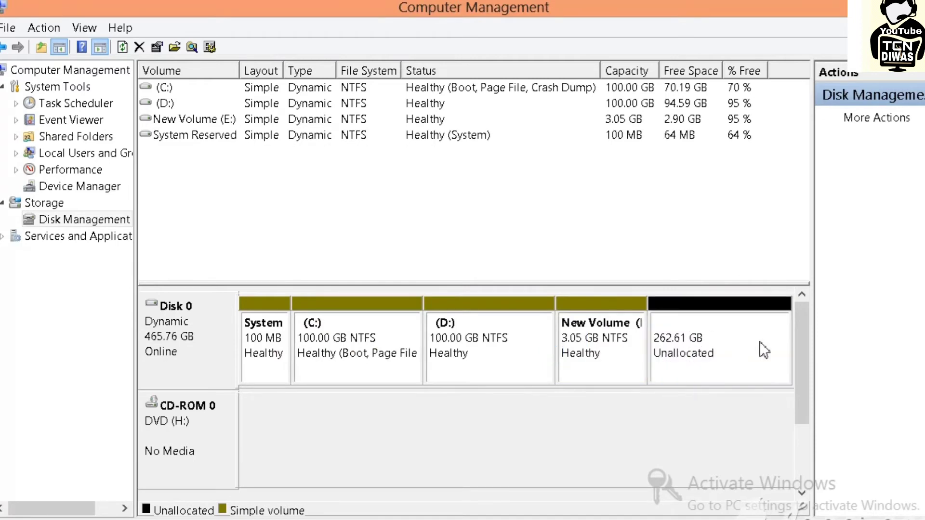
Step: Extend New Volume (E:) with the 268915 MB of unallocated space on Disk 0
{"action": "right_click", "coordinate": [640, 346]}
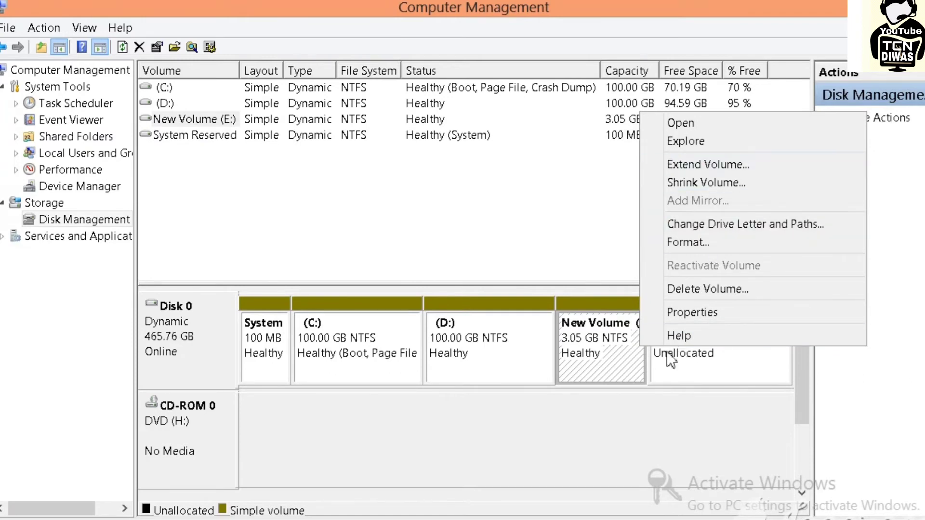
{"action": "left_click", "coordinate": [643, 447]}
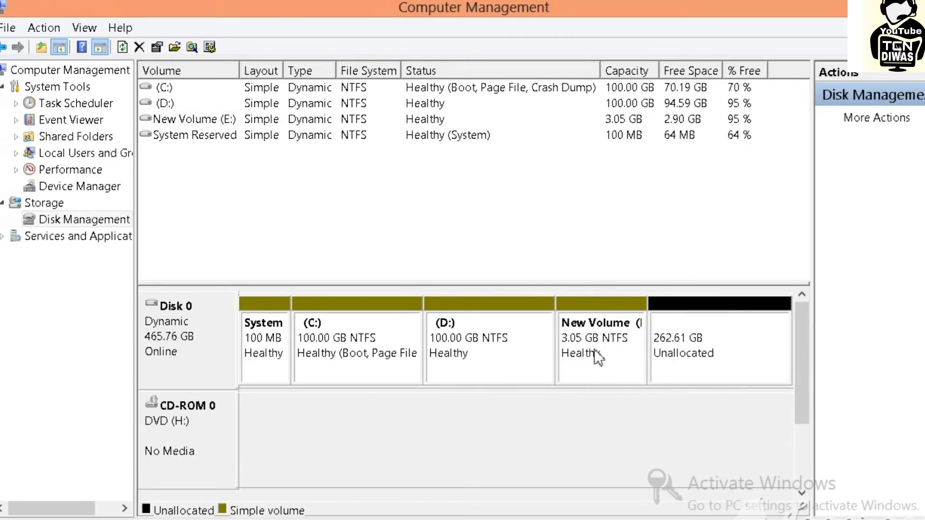
{"action": "left_click", "coordinate": [593, 349]}
{"action": "right_click", "coordinate": [642, 342]}
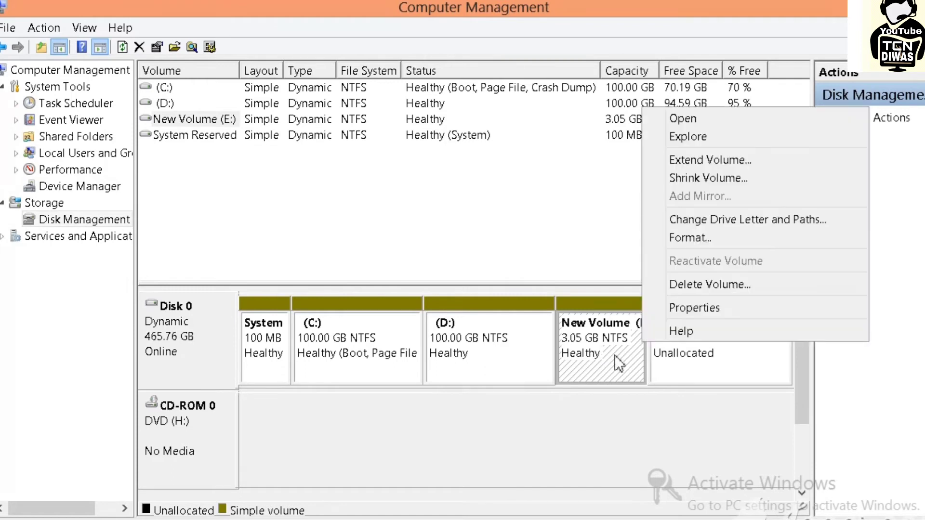
{"action": "left_click", "coordinate": [724, 163]}
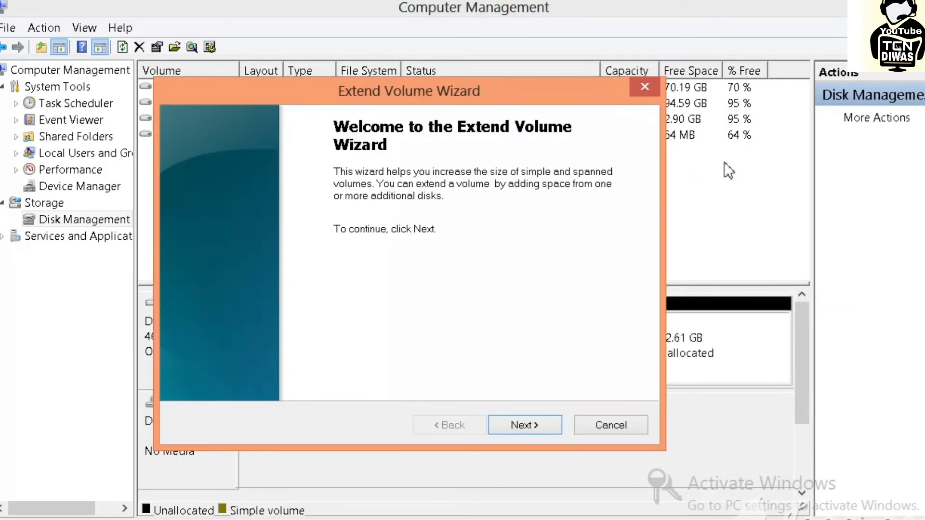
{"action": "left_click", "coordinate": [535, 431]}
{"action": "left_click", "coordinate": [536, 433]}
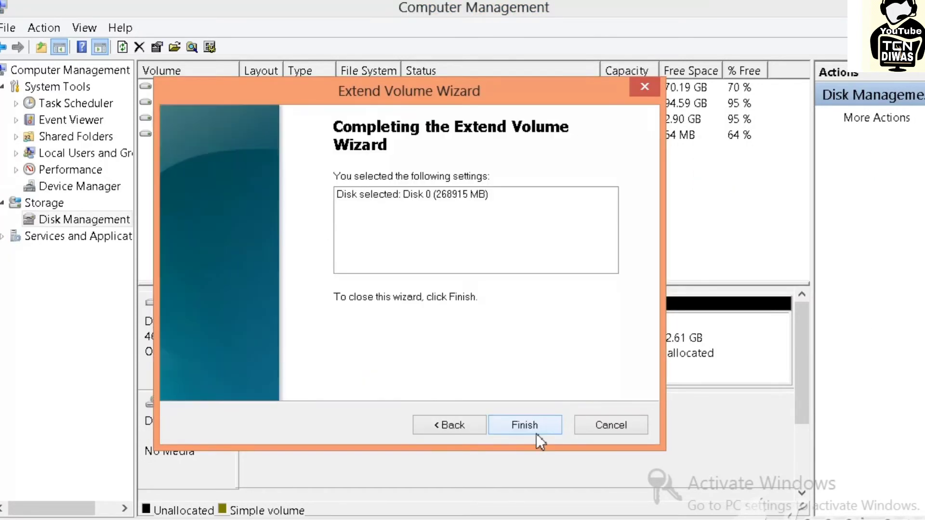
{"action": "left_click", "coordinate": [537, 432]}
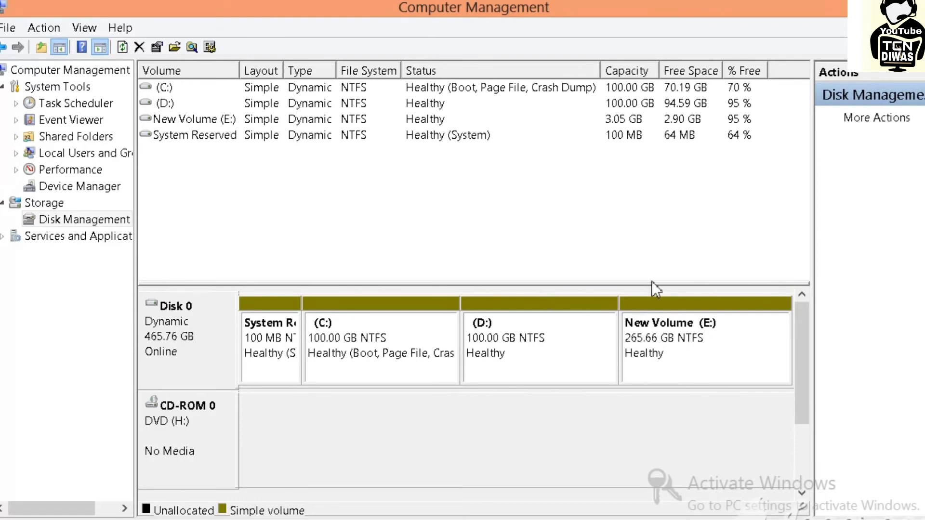
{"action": "right_click", "coordinate": [675, 328]}
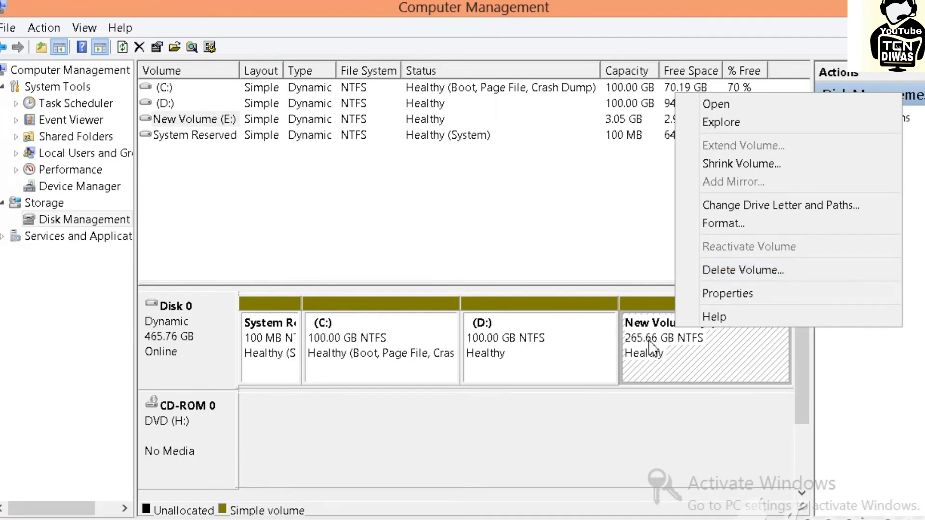
{"action": "left_click", "coordinate": [744, 163]}
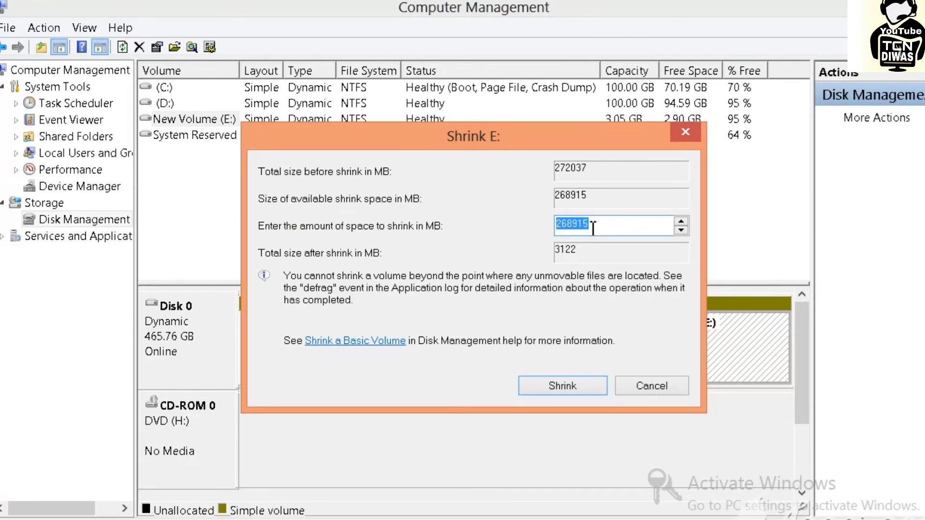
{"action": "left_click", "coordinate": [596, 228]}
{"action": "double_click", "coordinate": [595, 228]}
{"action": "key", "text": "BackSpace"}
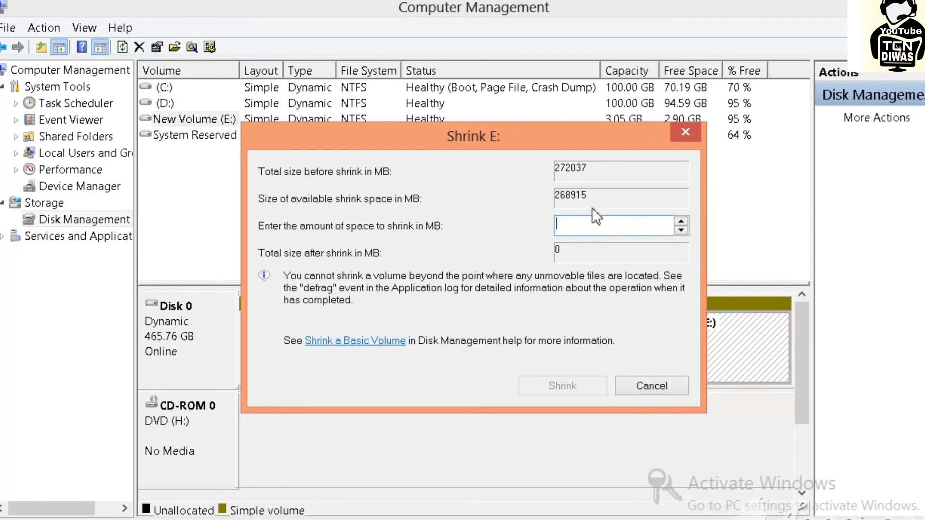
{"action": "type", "text": "4471"}
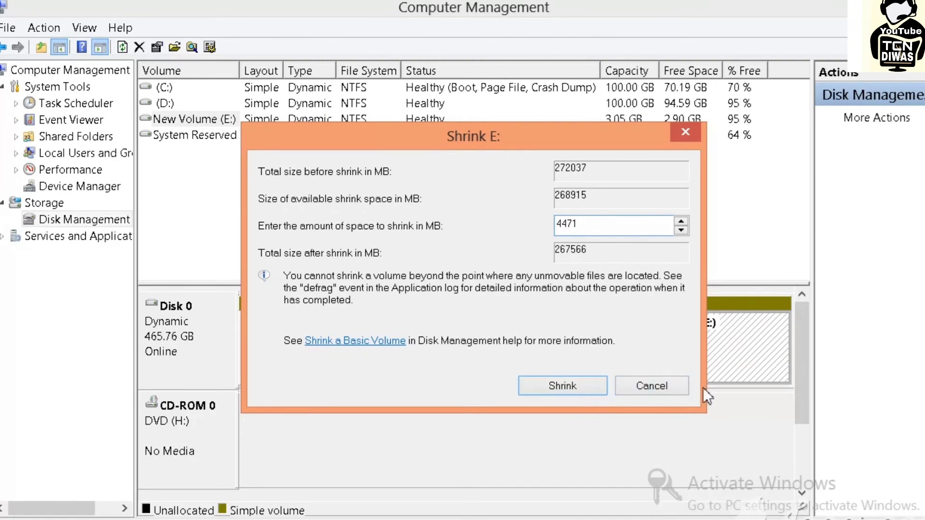
{"action": "left_click", "coordinate": [657, 386]}
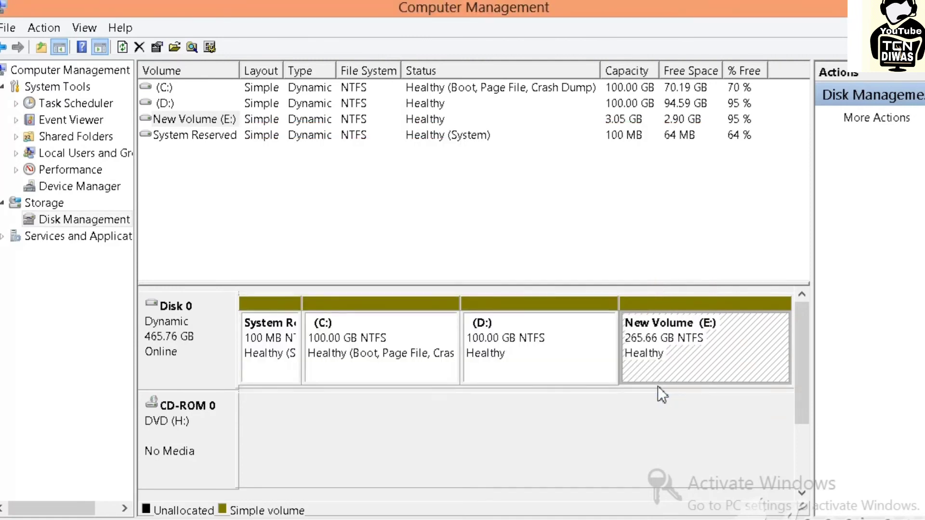